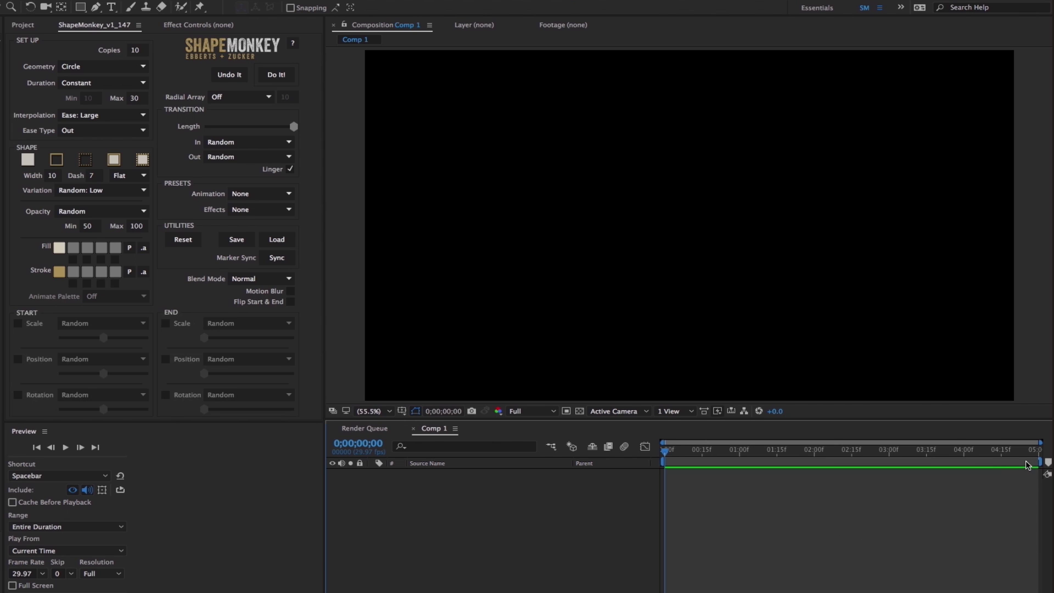
End Comp 1's work area at about 2 seconds and generate the ShapeMonkey animation
left_click_drag(1040, 464, 817, 463)
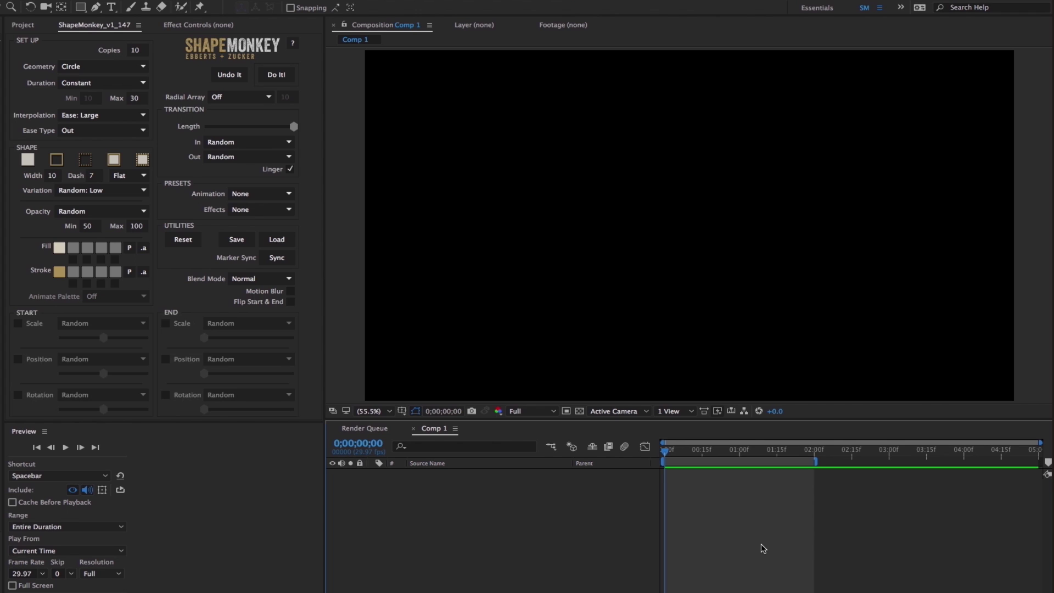
left_click(276, 76)
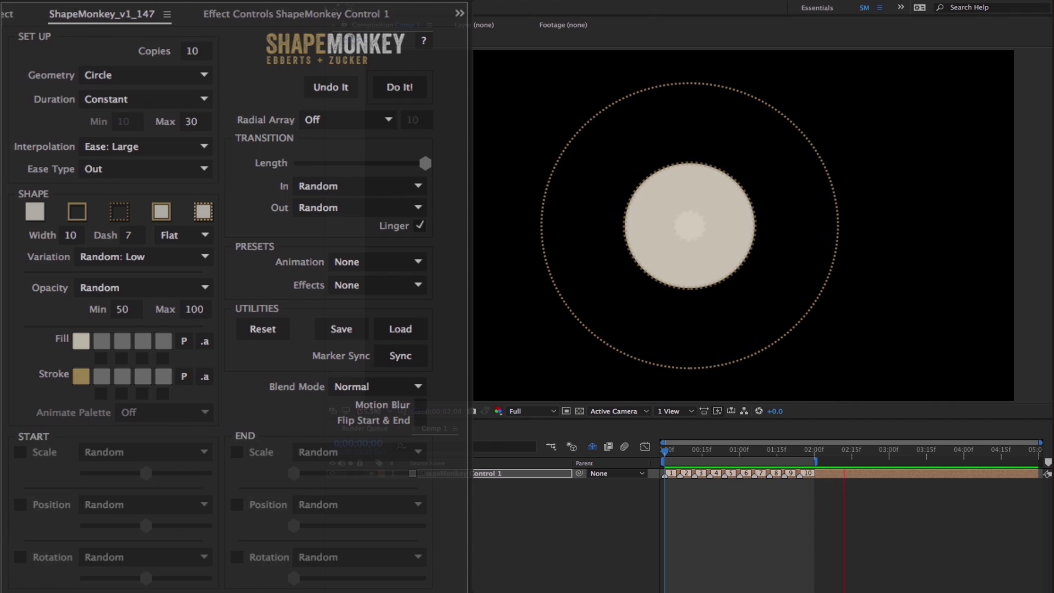
Review the Transition In options and leave the entry transition on Random
left_click(374, 189)
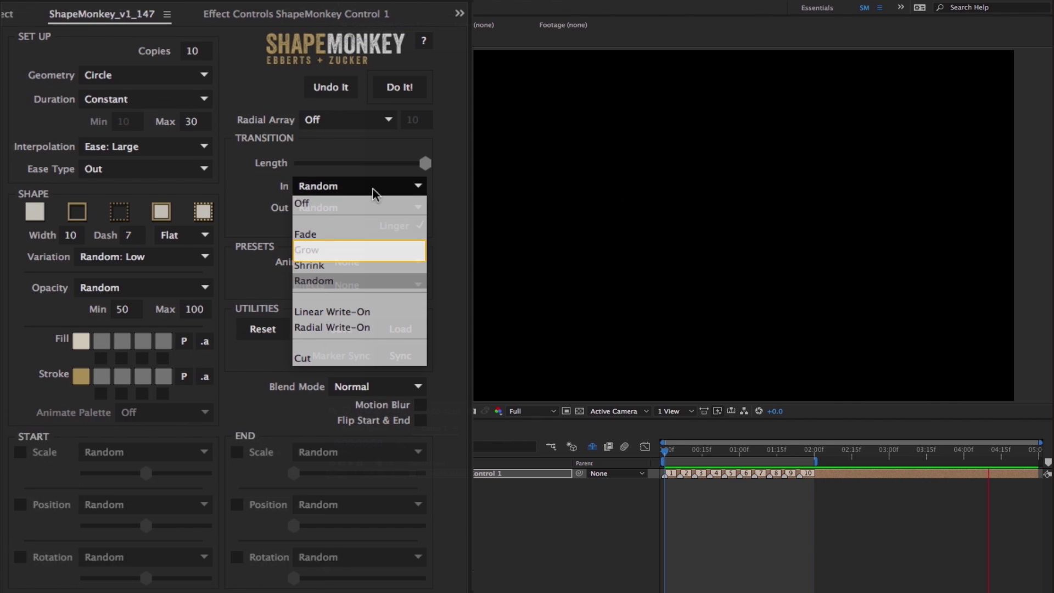
left_click(373, 189)
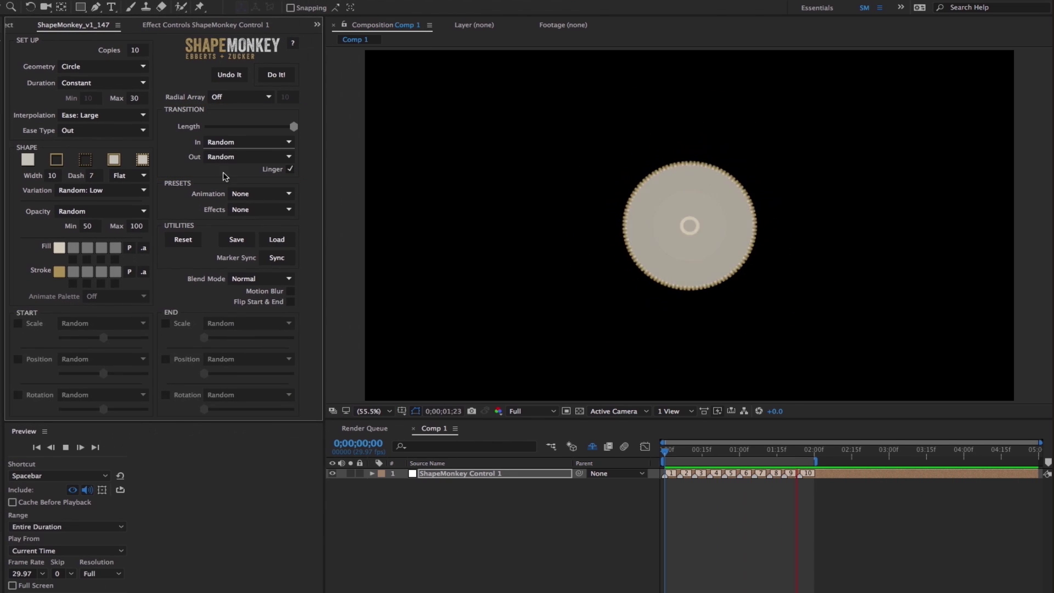
Remove the generated circles, give Comp 1 a light grey background, and set Copies to 30
left_click(230, 75)
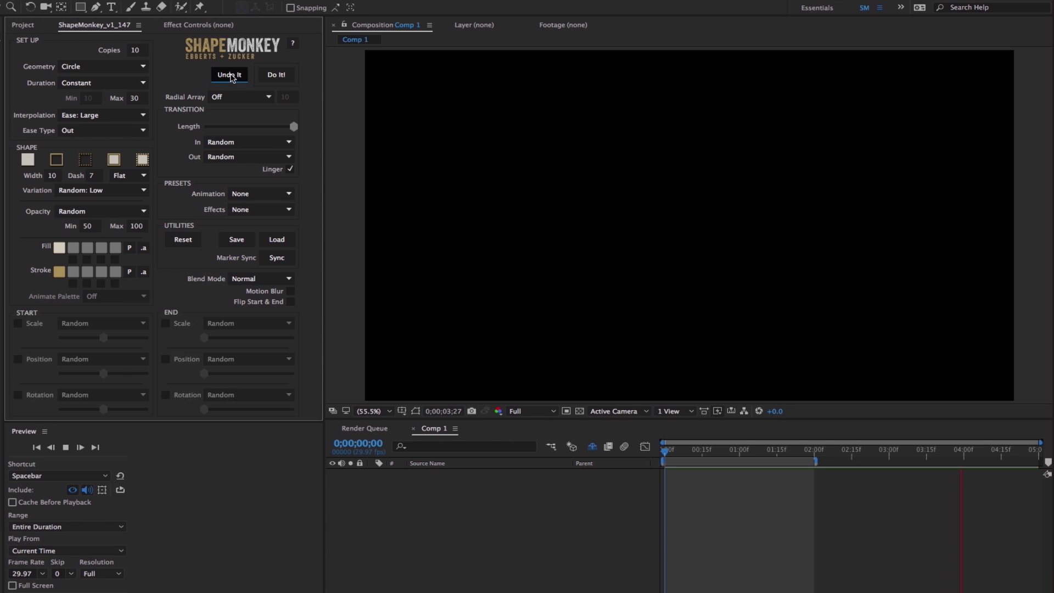
key("ctrl+k")
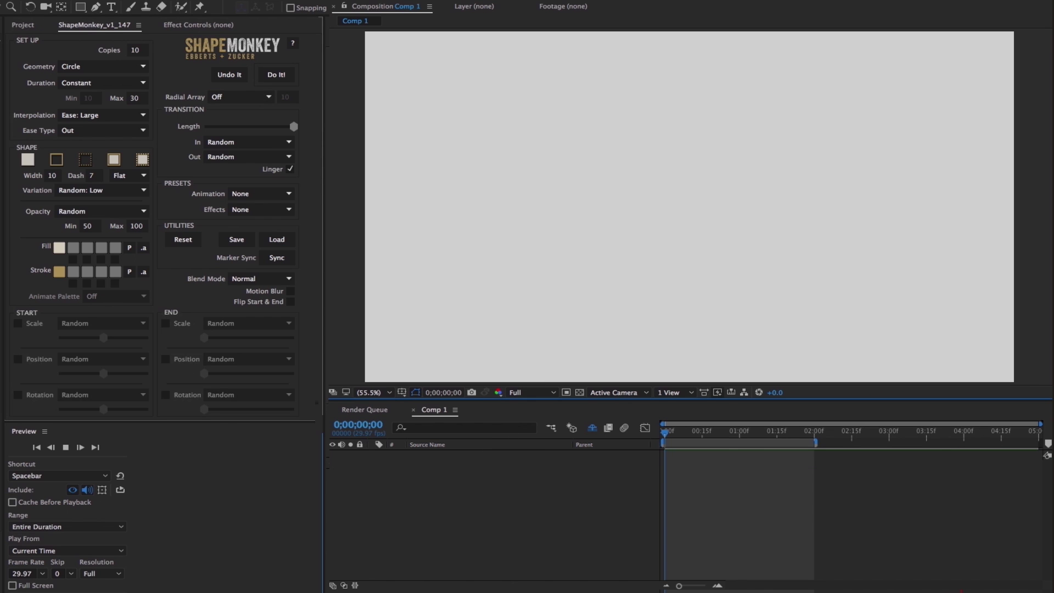
left_click(137, 50)
type("30")
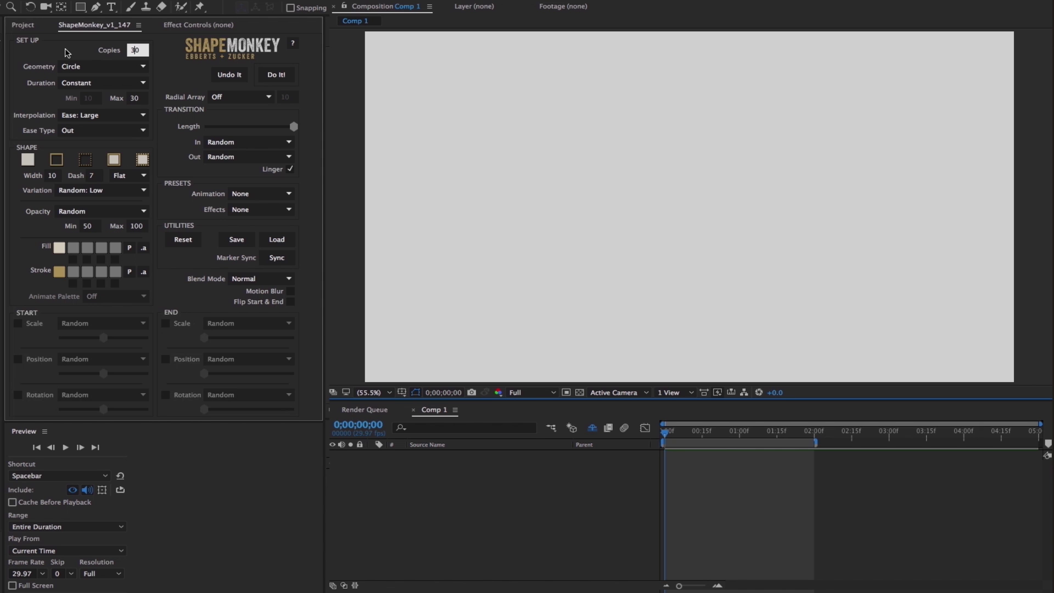
left_click(85, 66)
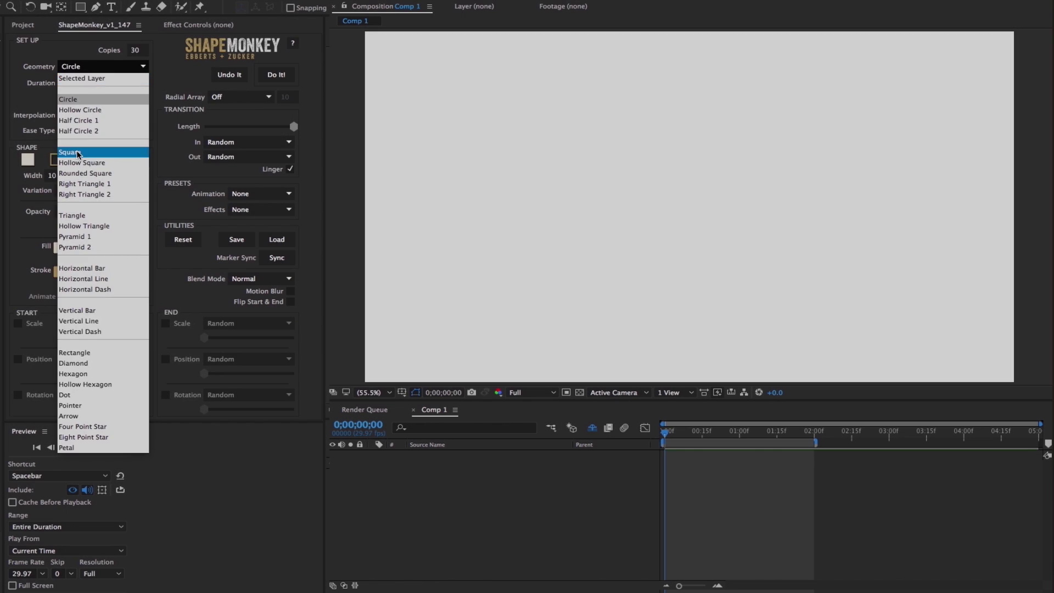
Make the shapes squares and apply the orange-and-red palette to both fill and stroke
left_click(78, 154)
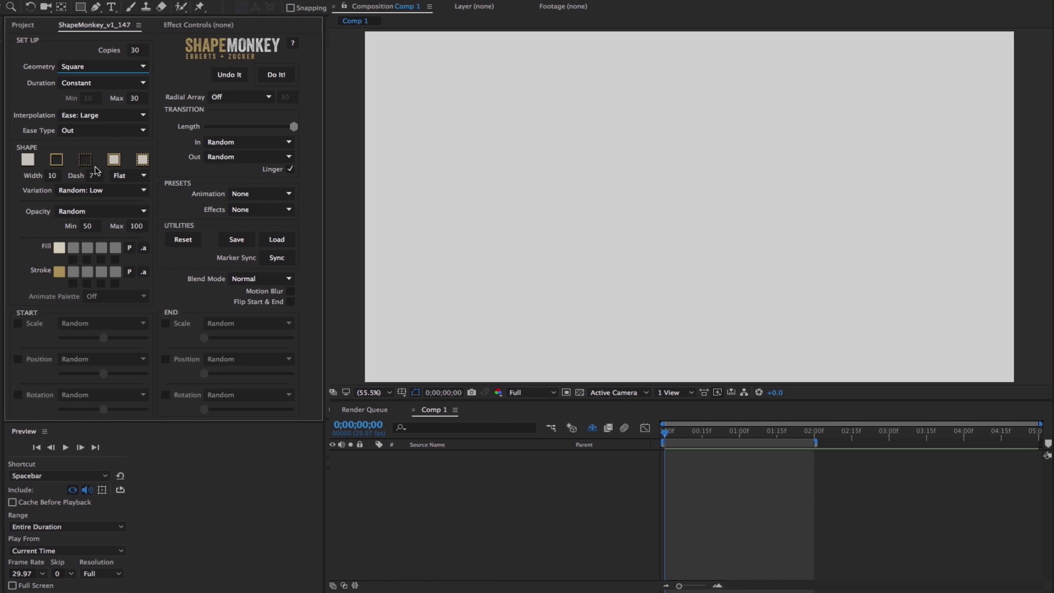
left_click(130, 248)
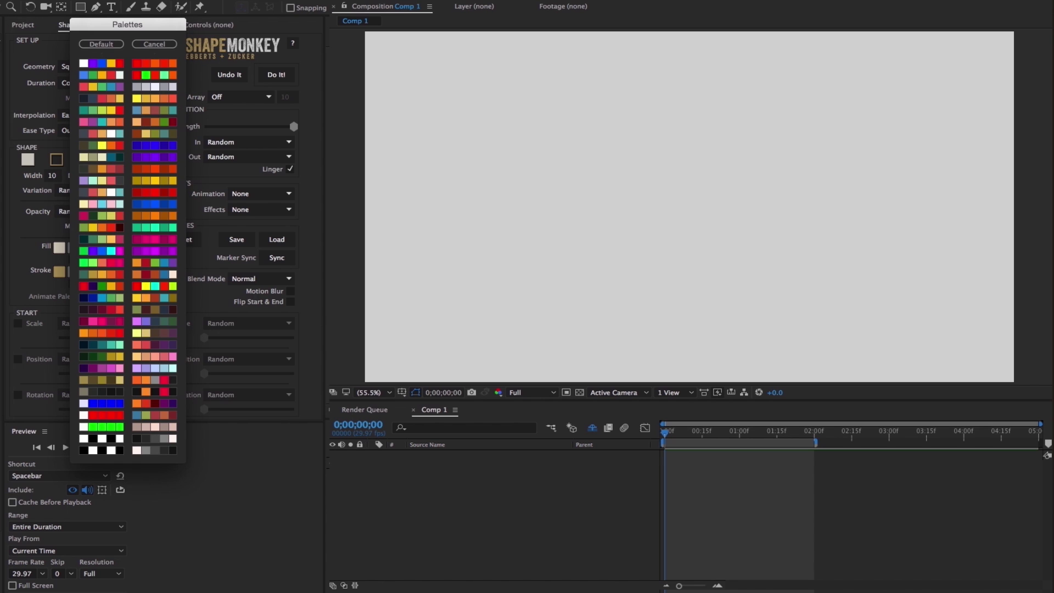
left_click(151, 394)
left_click(129, 271)
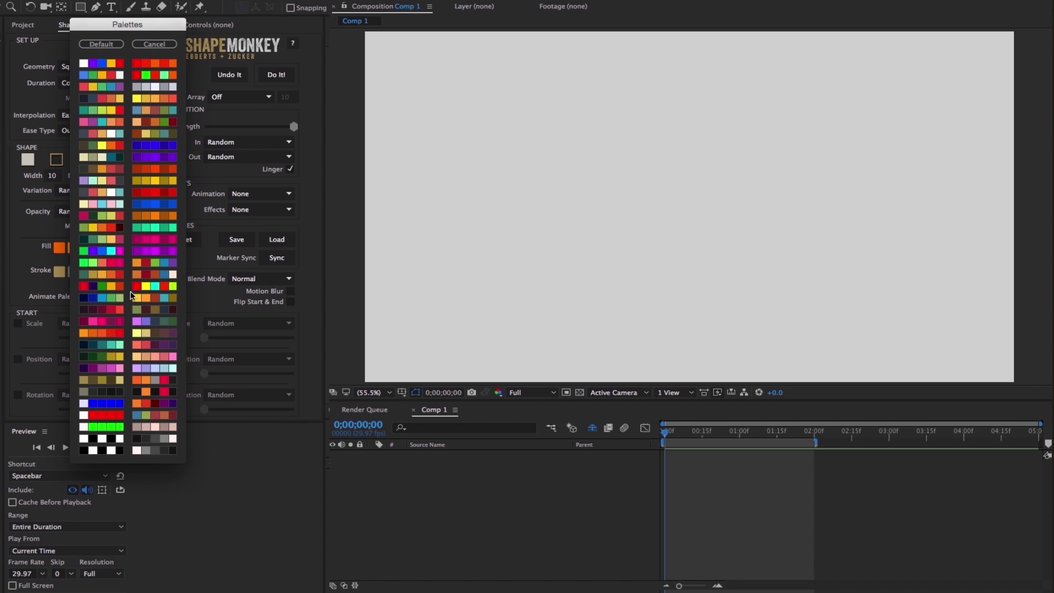
left_click(155, 382)
Set In to Linear Write-On and Out to Linear Write-Off, then save the settings
left_click(244, 142)
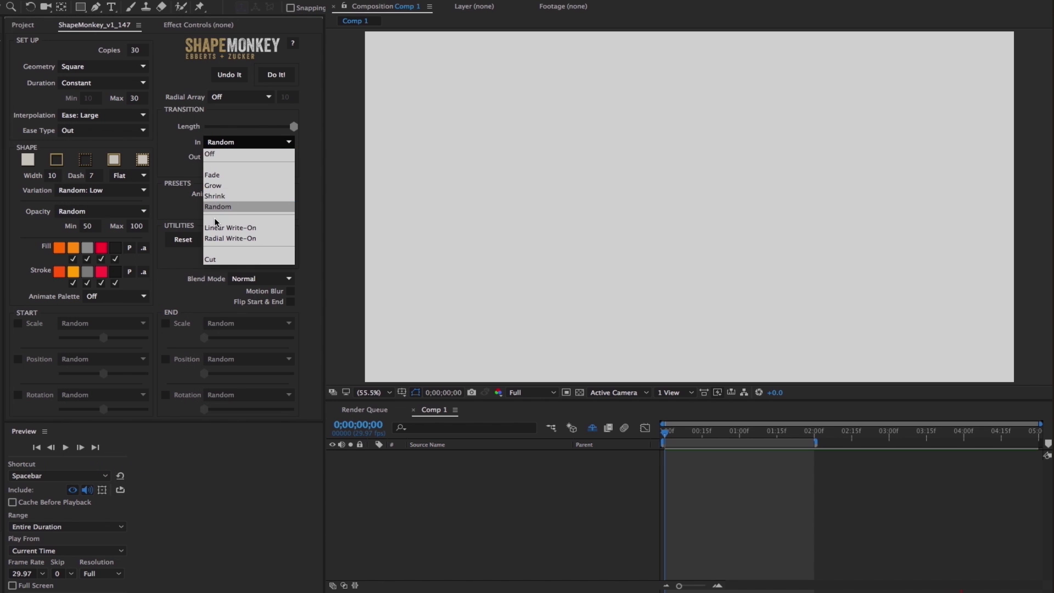
left_click(215, 217)
left_click(222, 157)
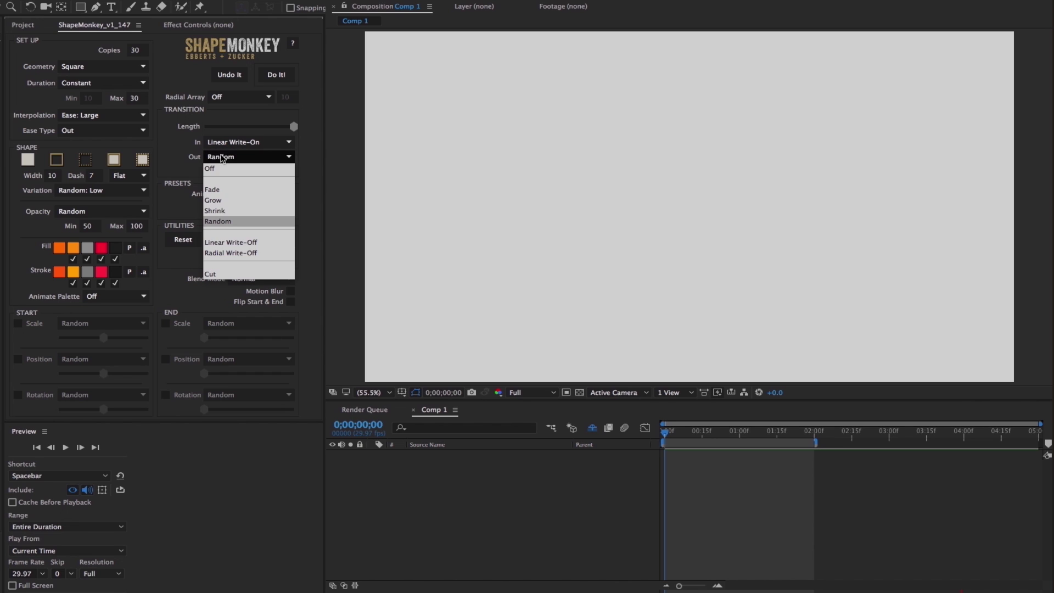
left_click(223, 226)
left_click(233, 247)
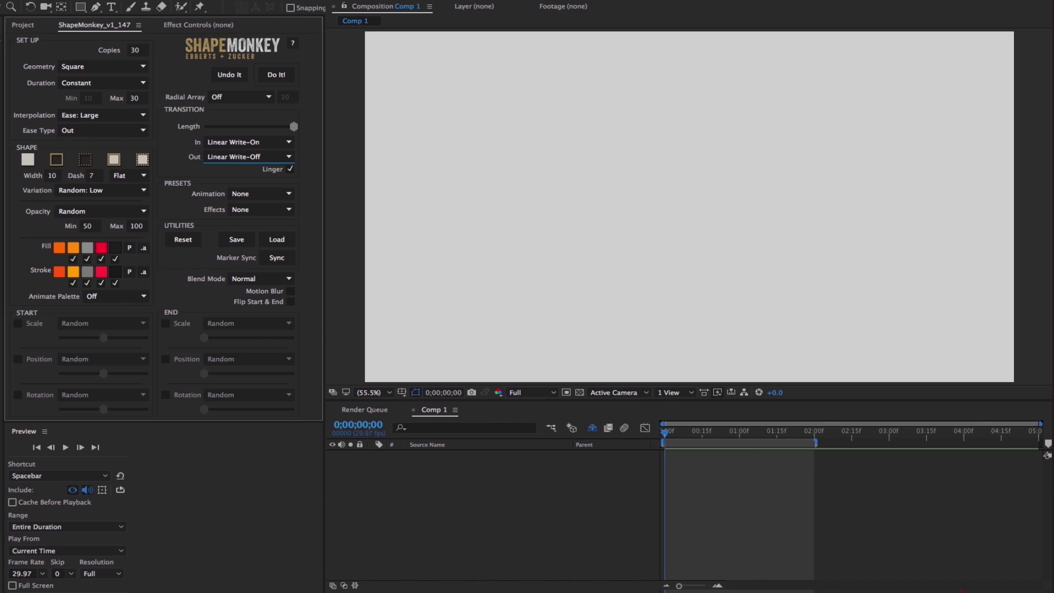
Enable random Start Scale and Random Left Start Position, then generate the squares
left_click(17, 323)
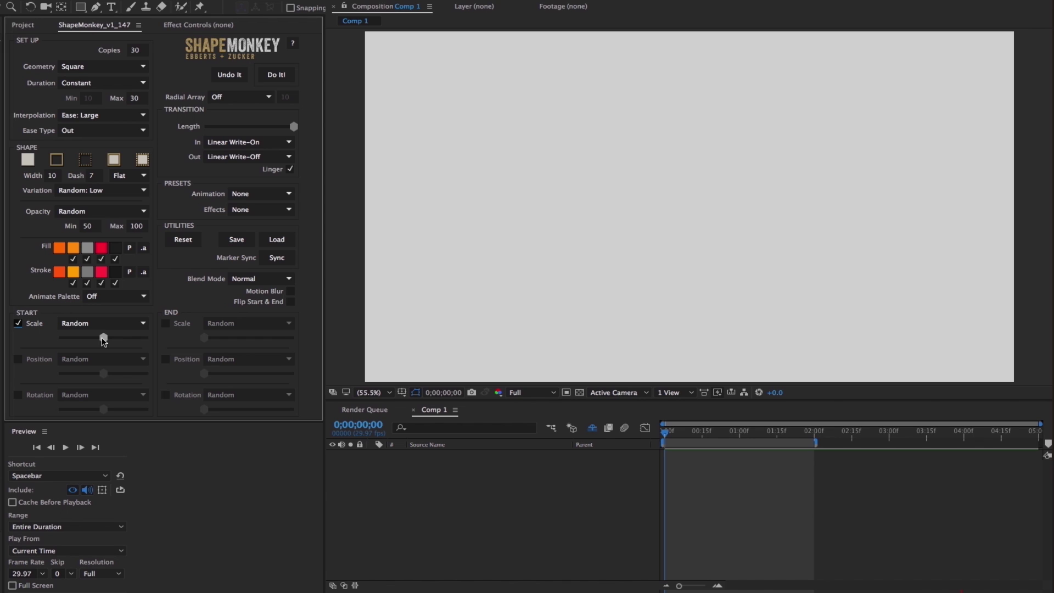
left_click(17, 358)
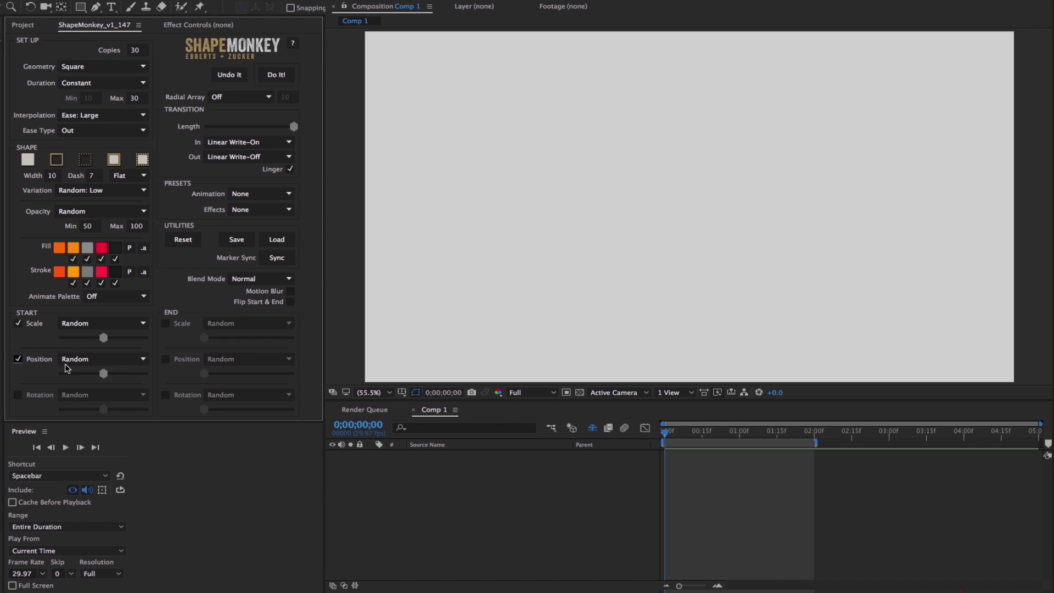
left_click(83, 359)
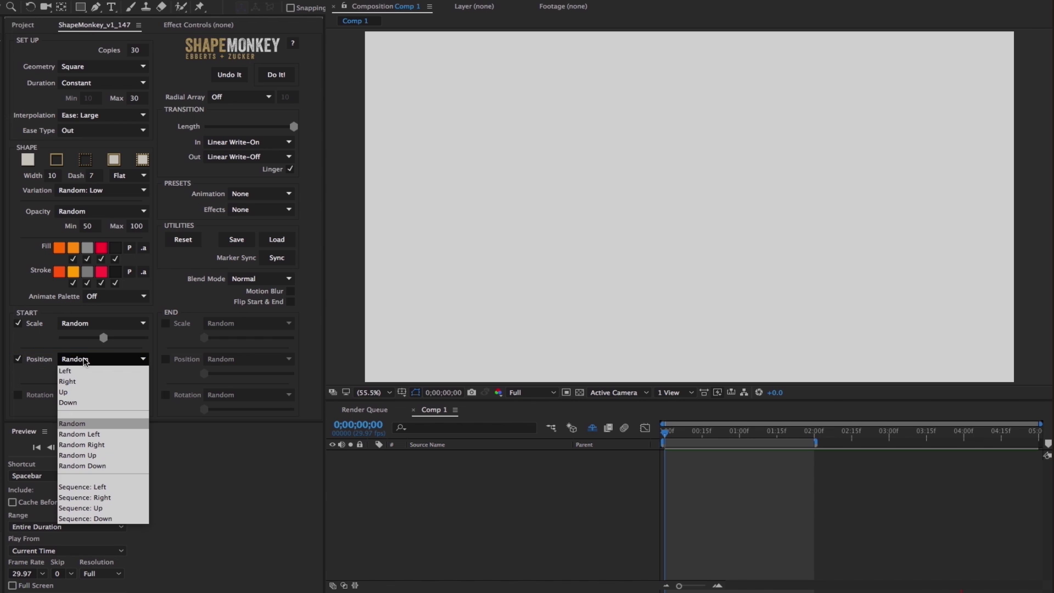
left_click(91, 436)
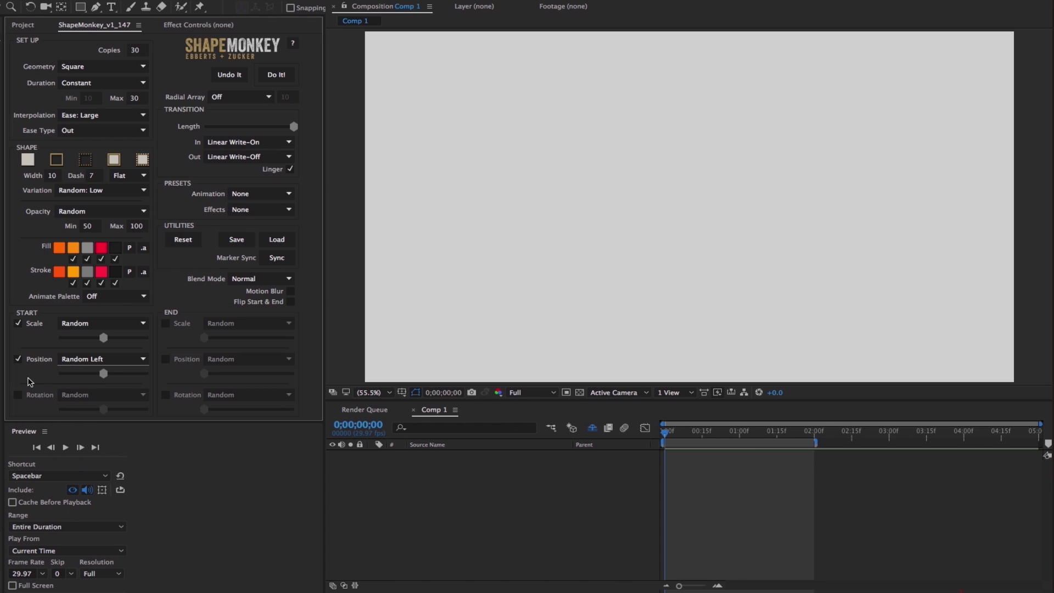
left_click(273, 74)
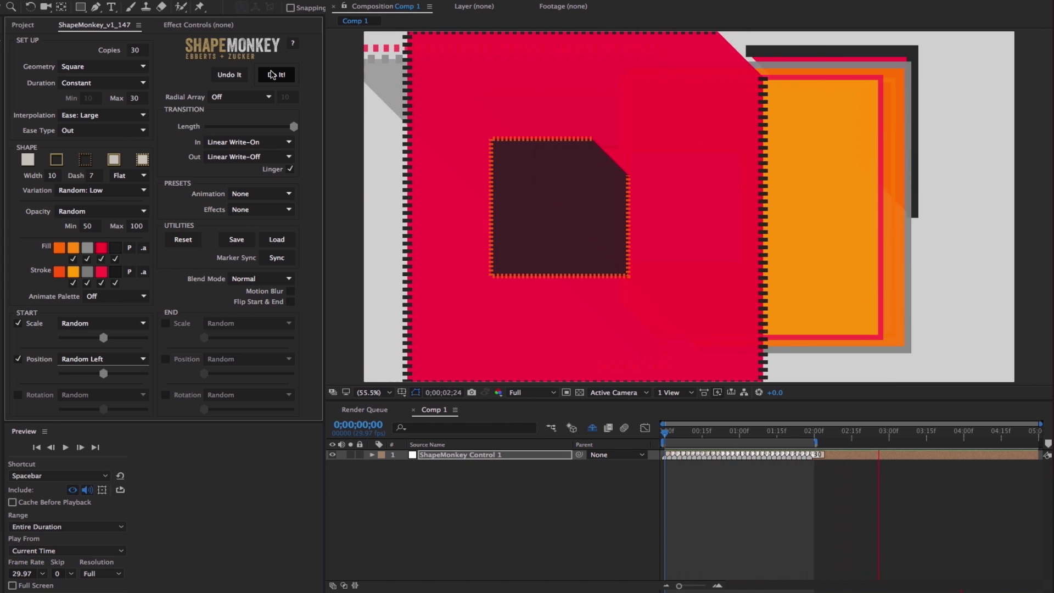
Preview the squares, generate a second Random Right shape set, and play both sets
key("space")
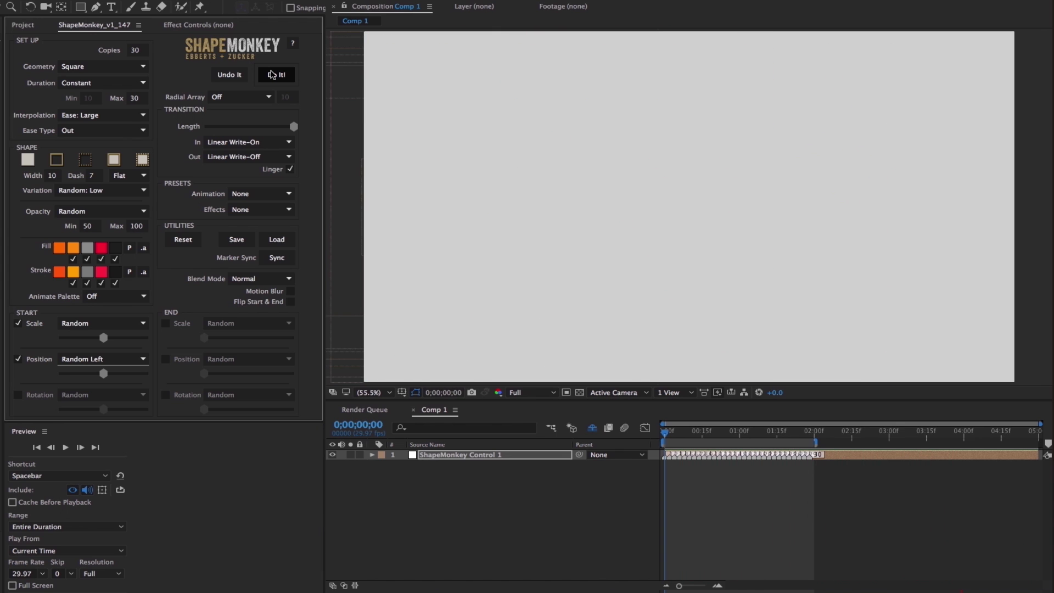
key("space")
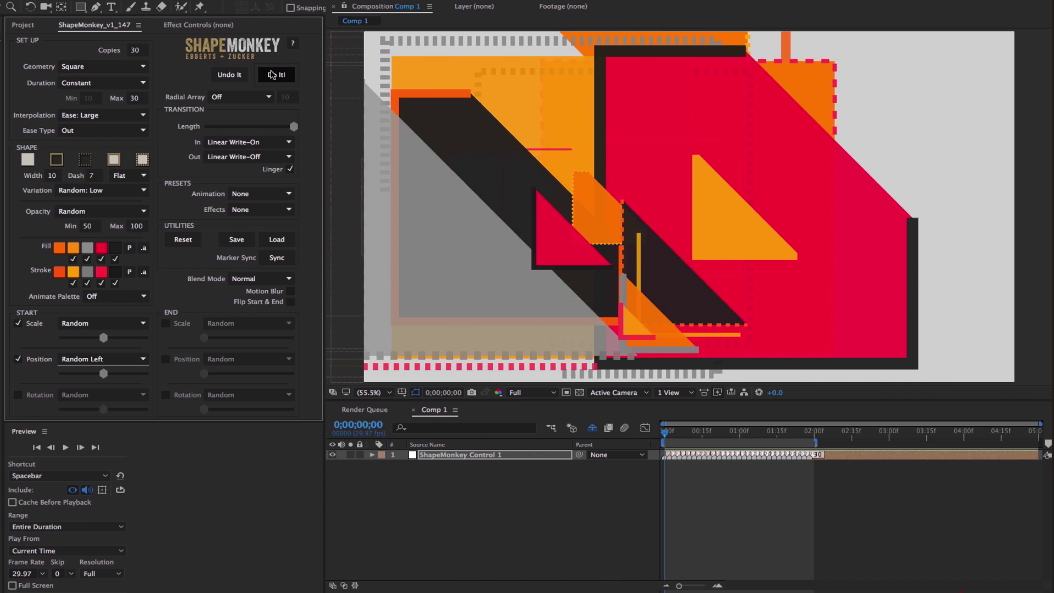
left_click(271, 74)
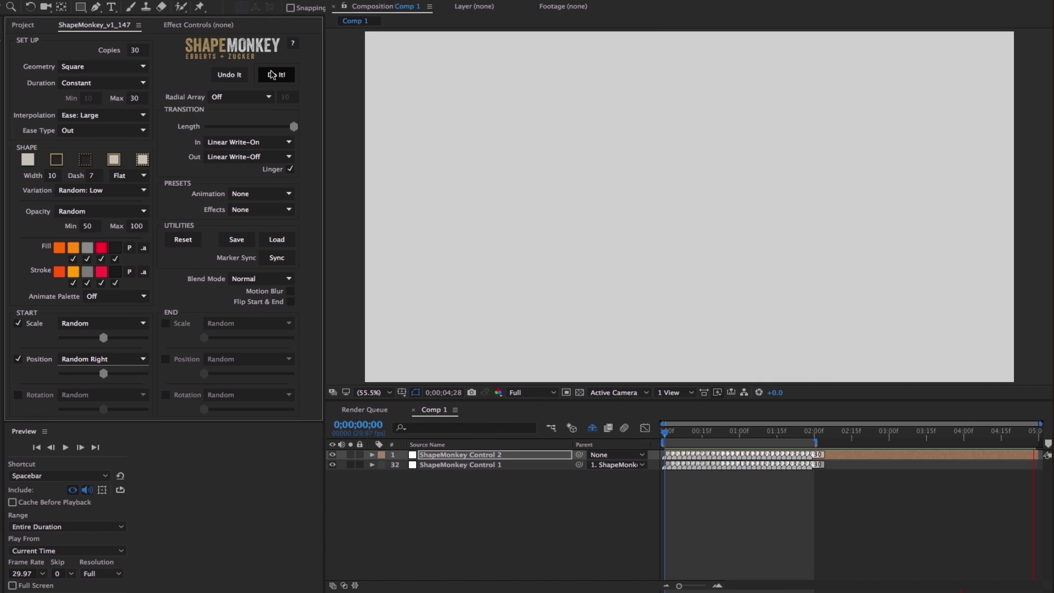
key("space")
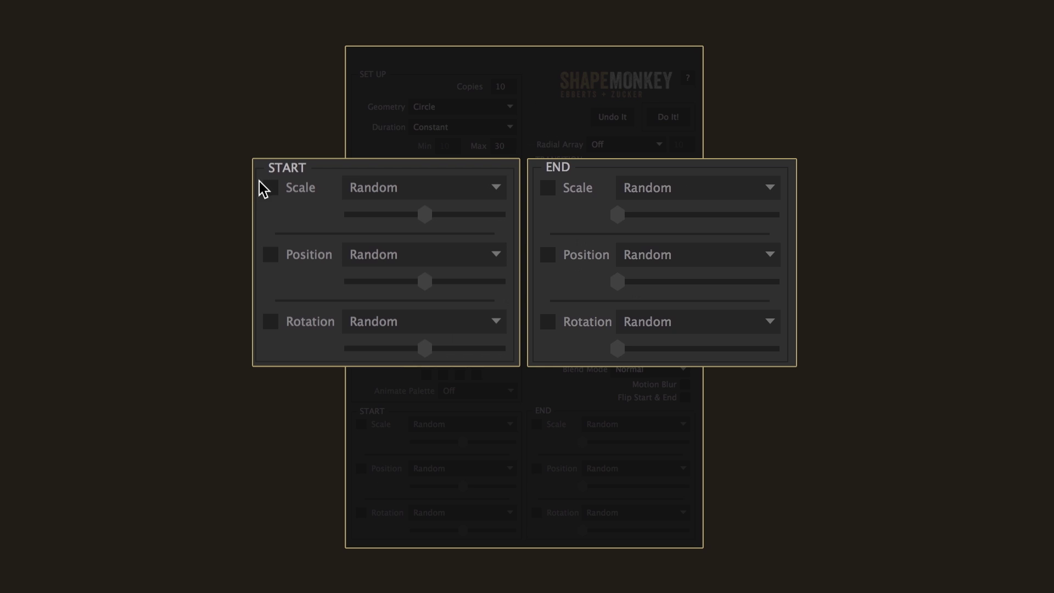
Tick Scale, Position and Rotation in both the START and END sections
left_click(361, 424)
left_click(361, 468)
left_click(272, 323)
left_click(548, 188)
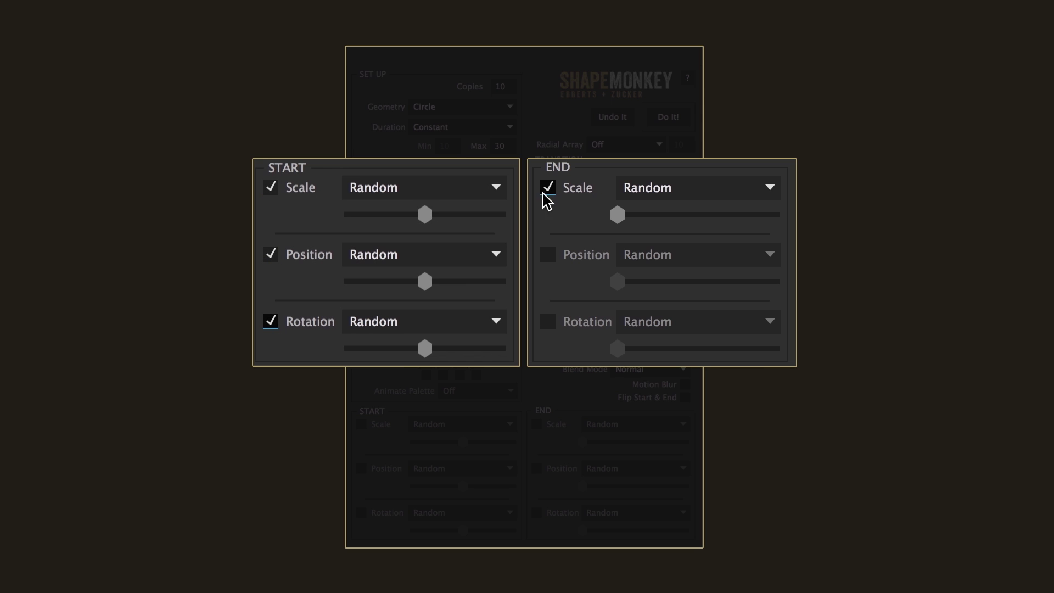
left_click(548, 255)
left_click(548, 323)
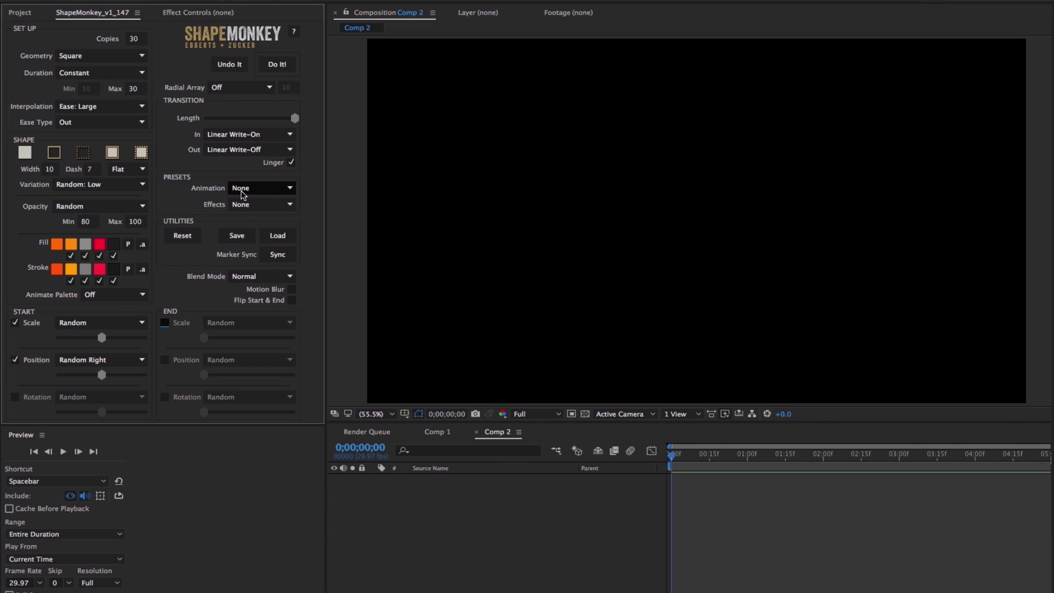
Apply the SimpleMove animation preset and preview the single orange square sliding right
left_click(245, 189)
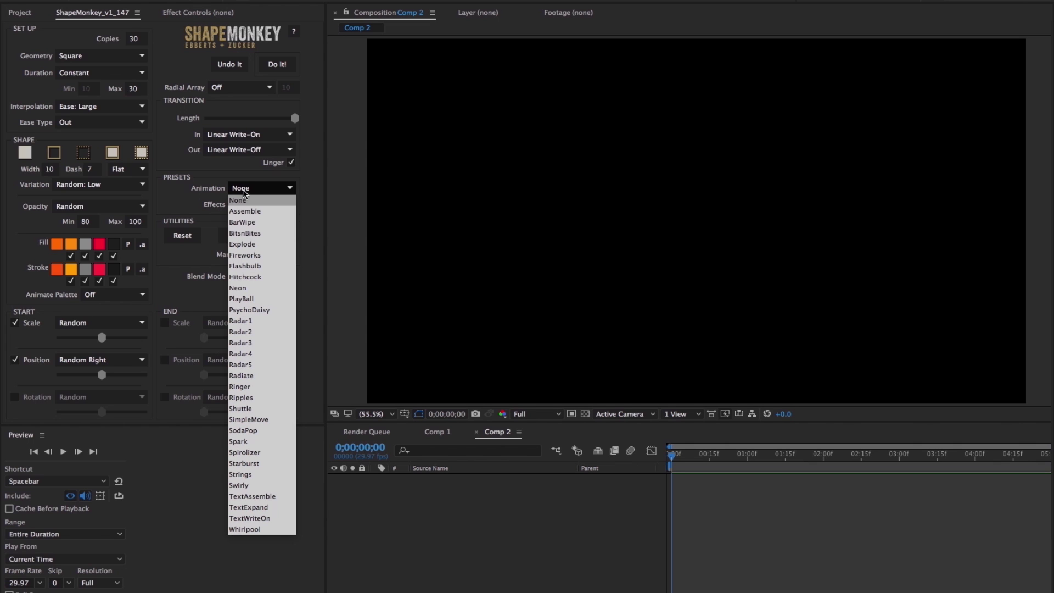
left_click(246, 419)
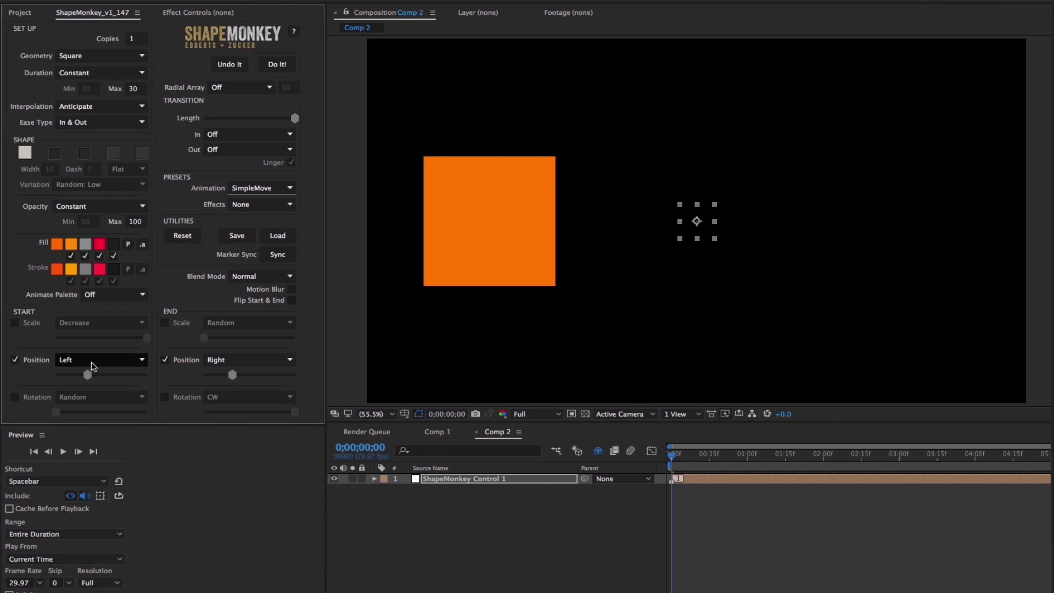
left_click(63, 451)
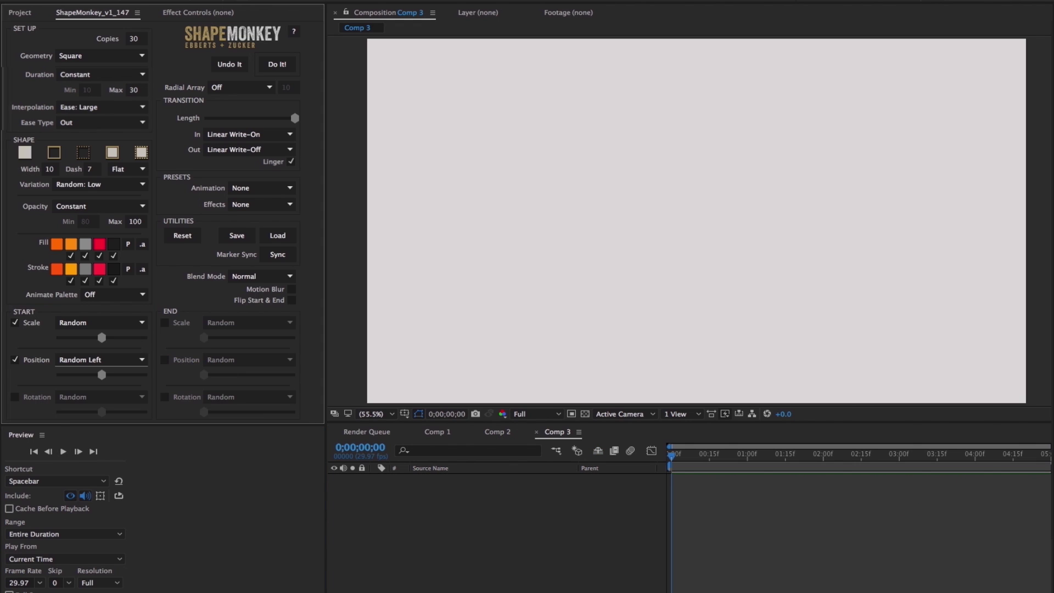
Enable End Position set to Random Right, generate the 30 squares, and play them back
left_click(164, 360)
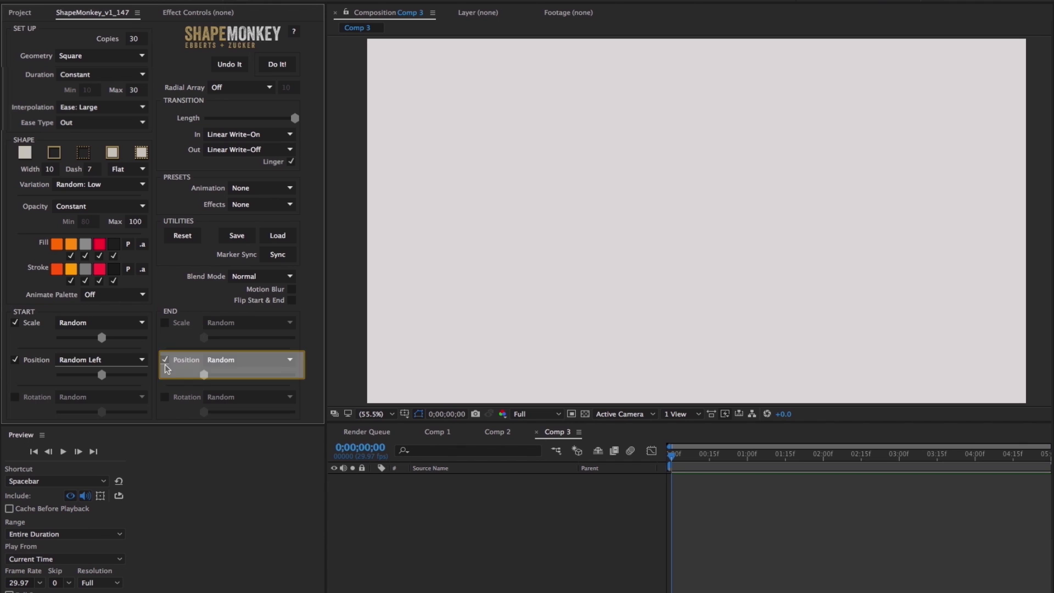
left_click(219, 362)
left_click(227, 450)
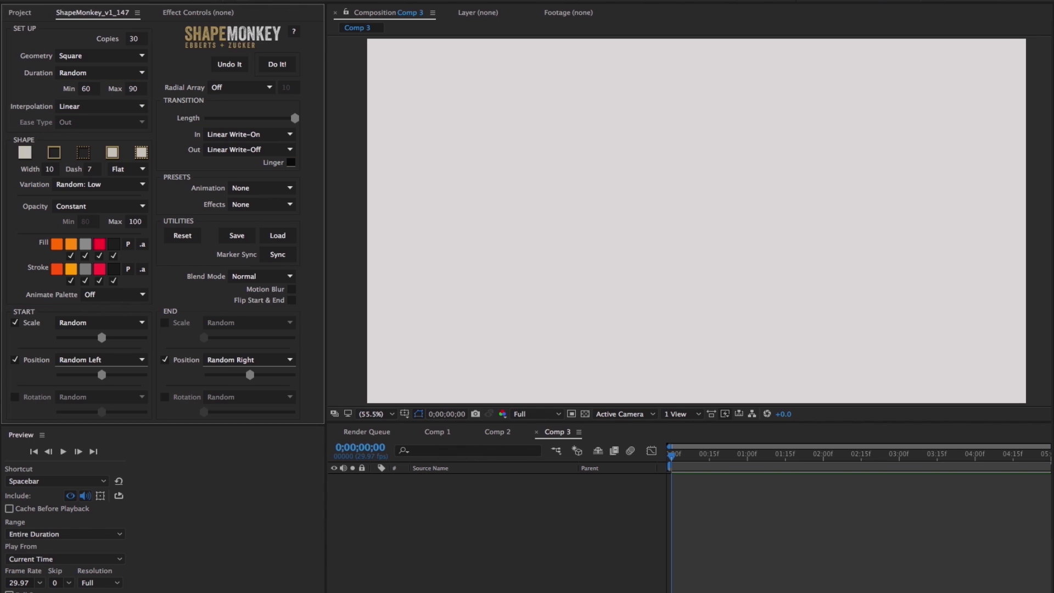
left_click(277, 64)
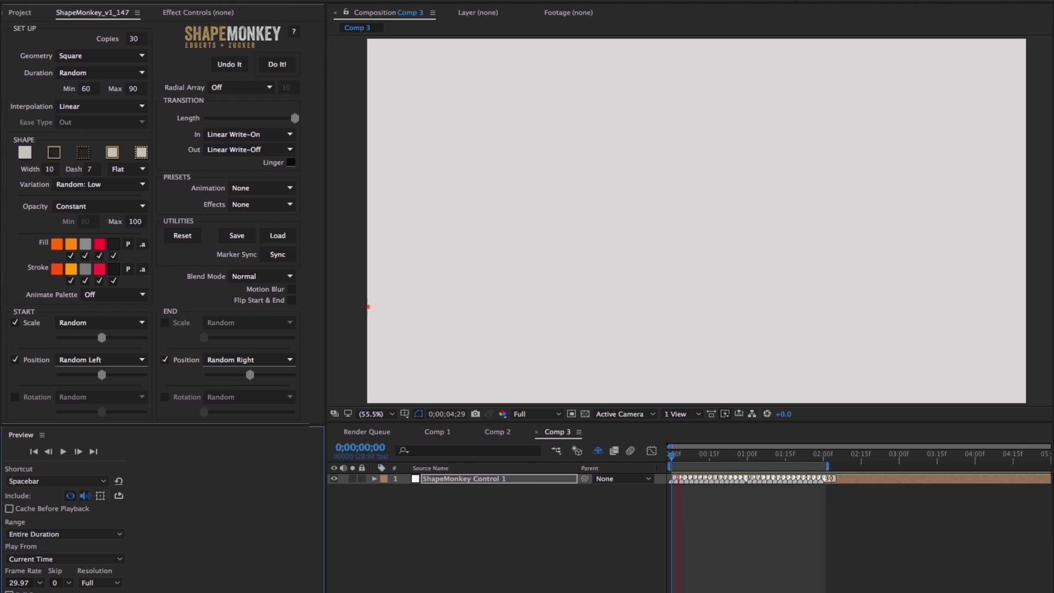
key("space")
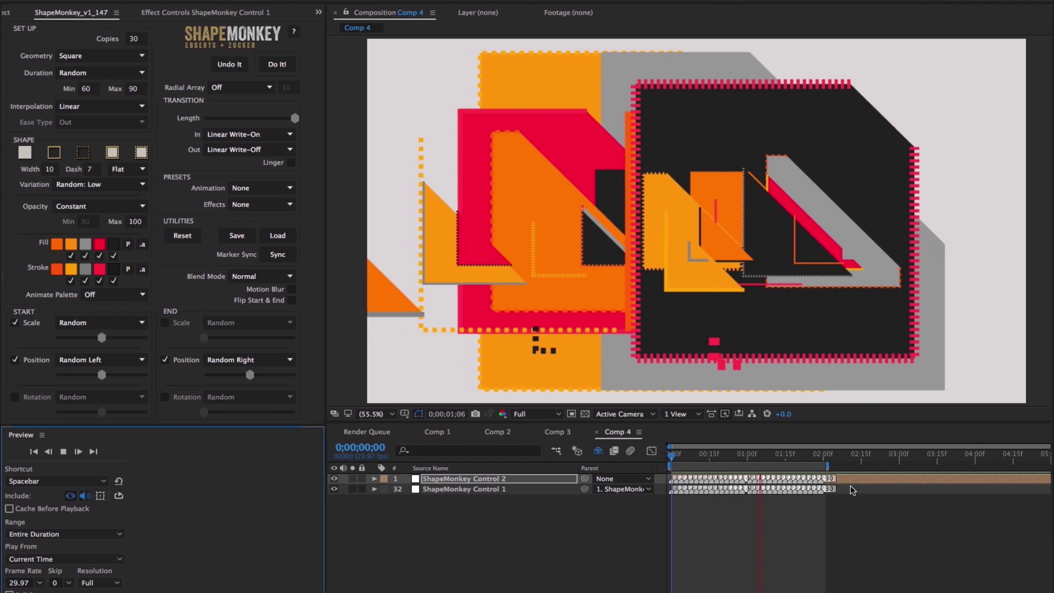
Stop the Comp 4 preview playback
left_click(64, 451)
Give ShapeMonkey Control 2 a -45° wipe-on angle, 135° wipe-off angle and 50% scale, then select Control 1
key("s")
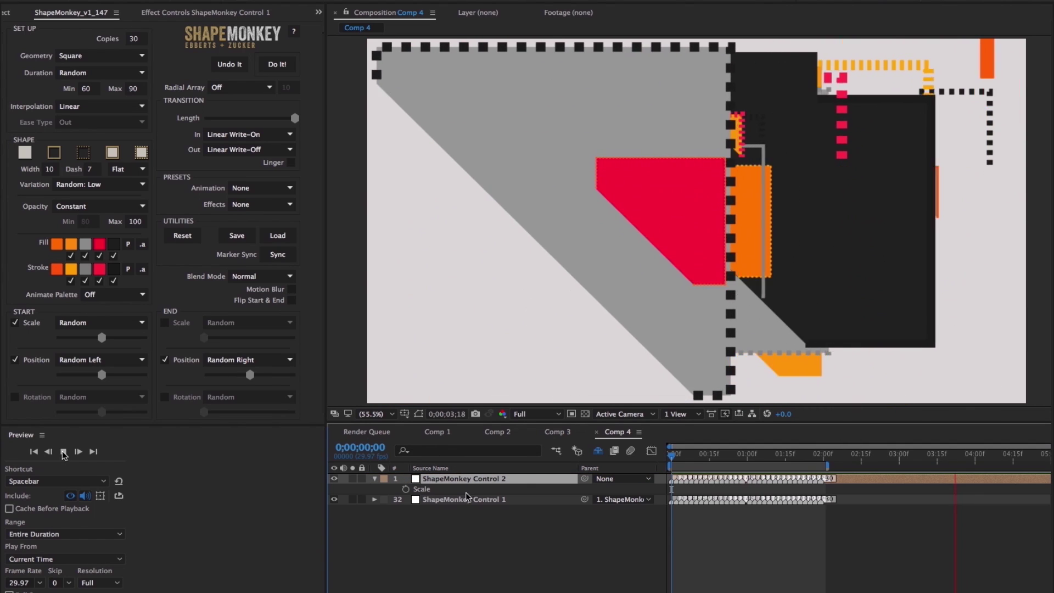
key("s")
key("F3")
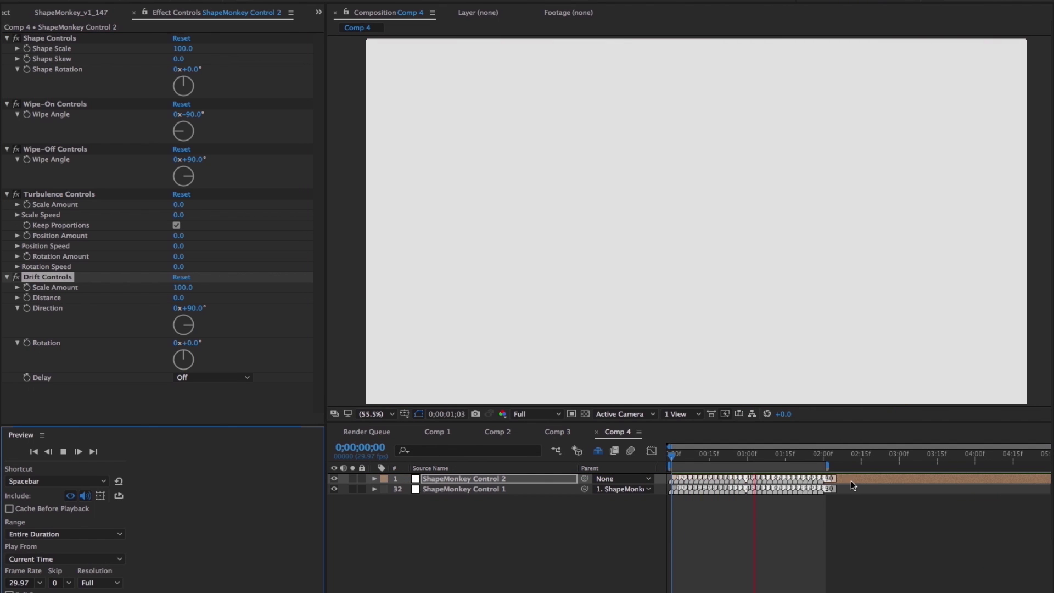
left_click(62, 451)
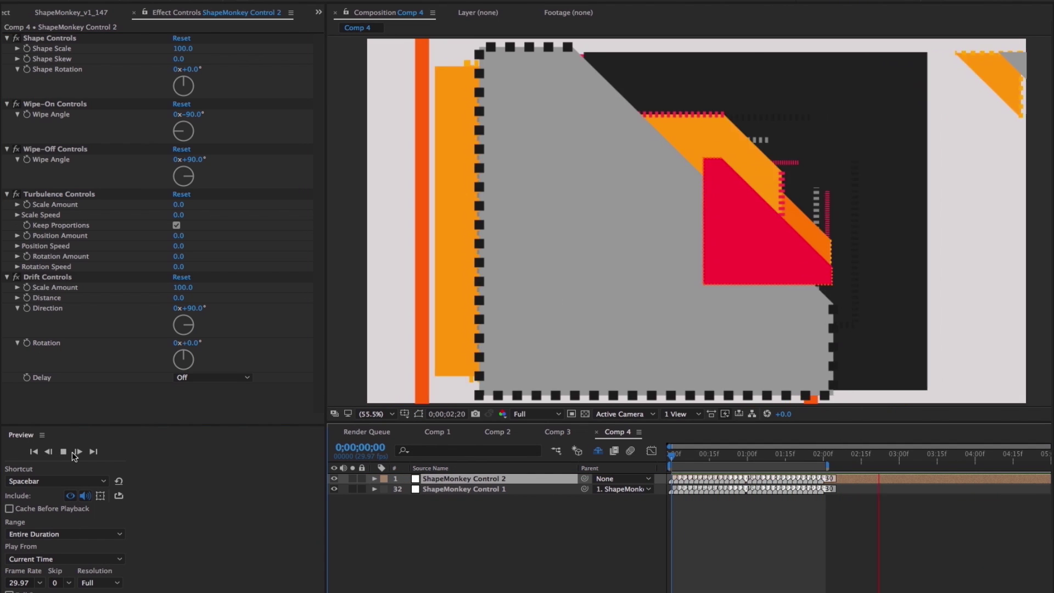
key("s")
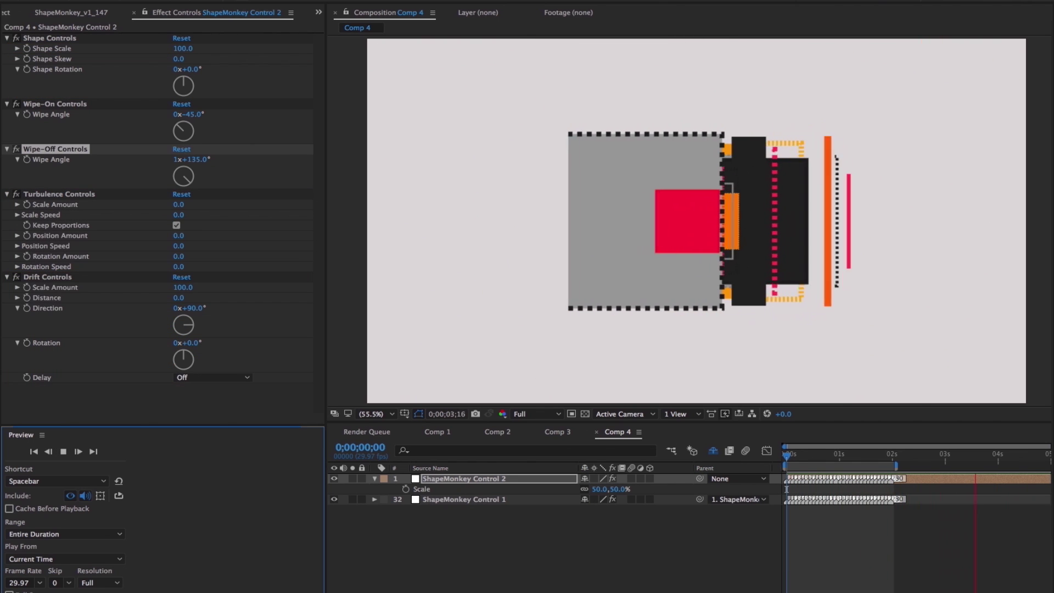
key("ctrl+Down")
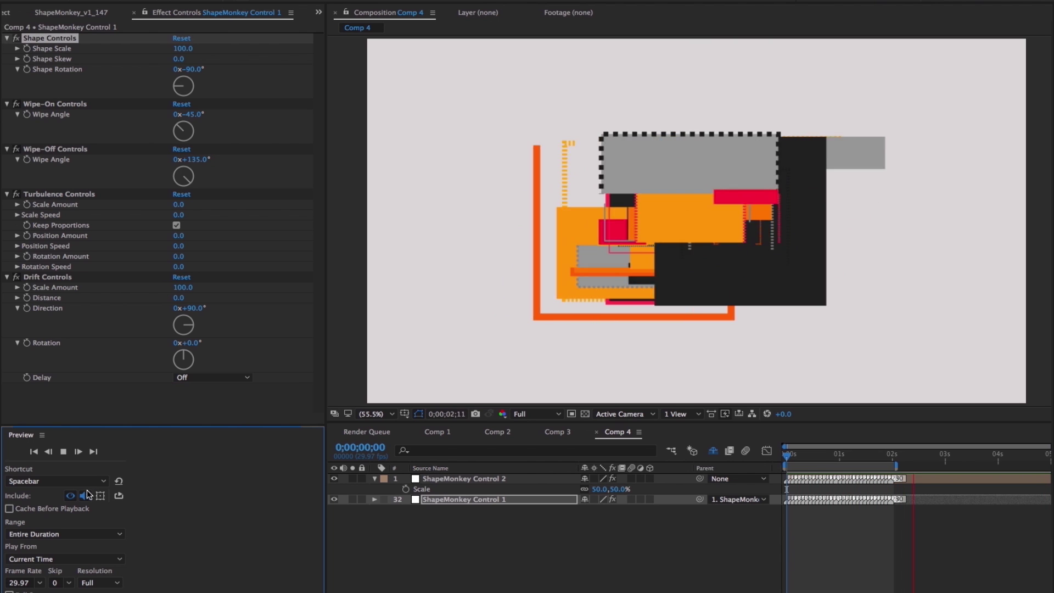